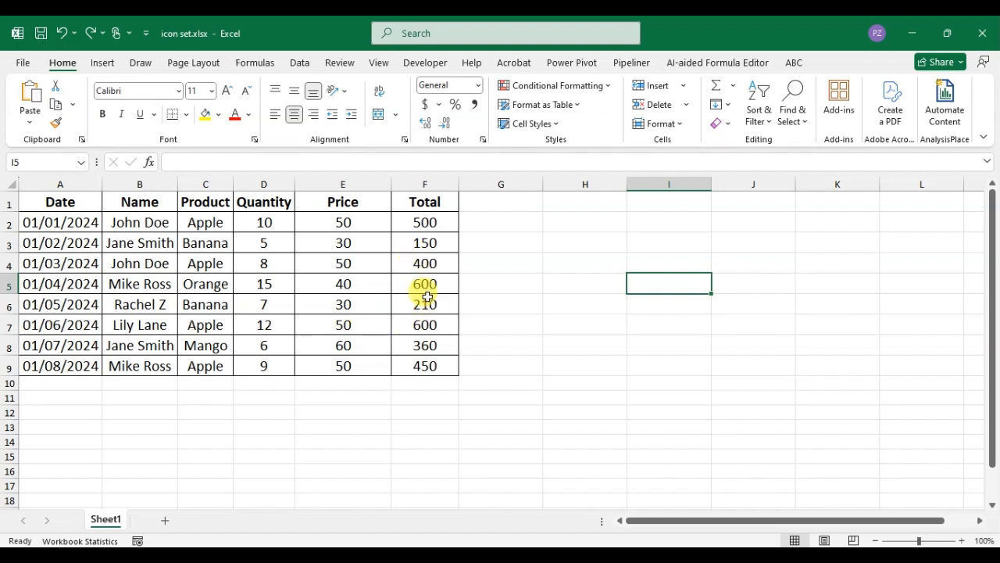
Start a new icon set conditional formatting rule with custom options for the Total values in F2:F9
left_click_drag(424, 222, 441, 370)
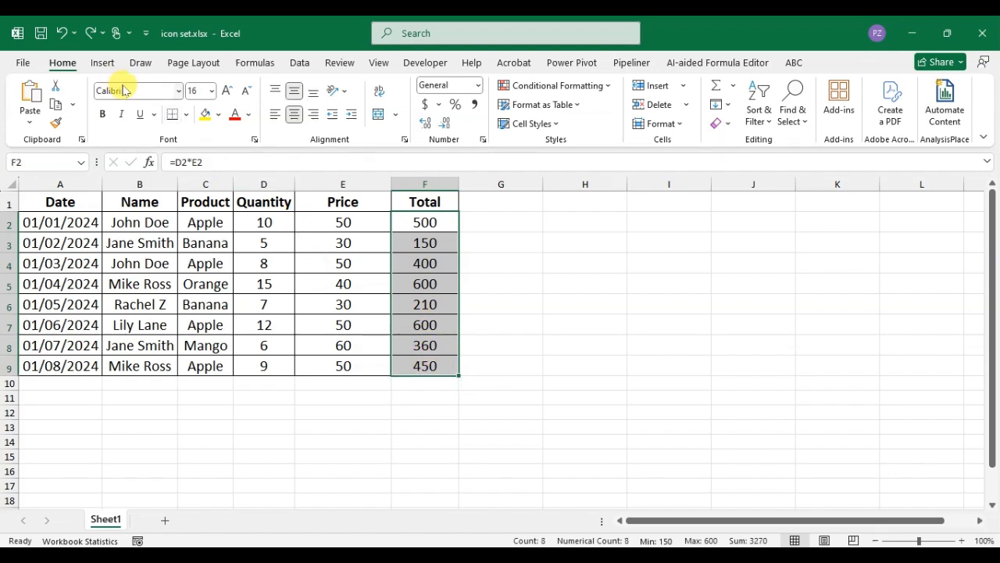
left_click(607, 87)
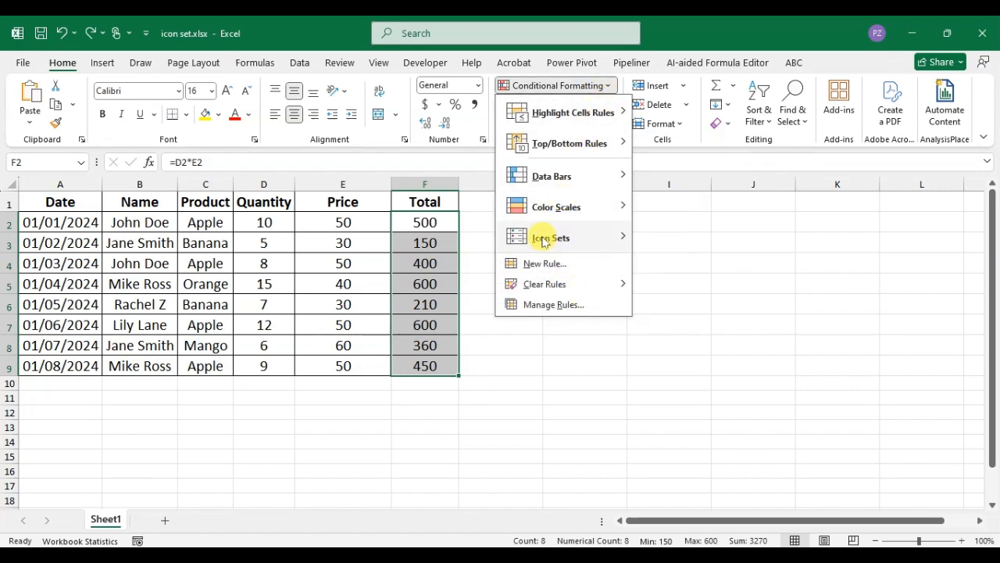
mouse_move(598, 244)
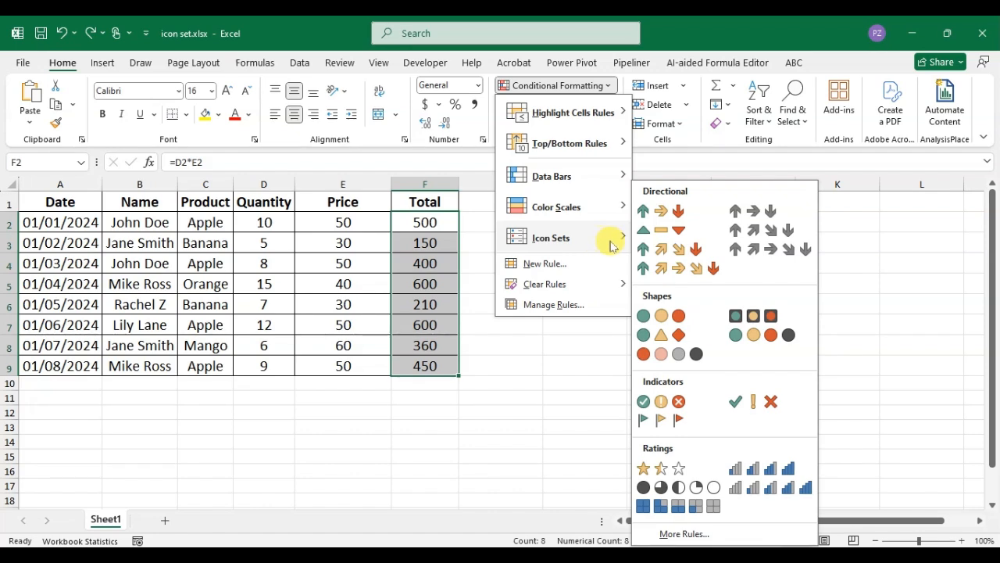
left_click(663, 535)
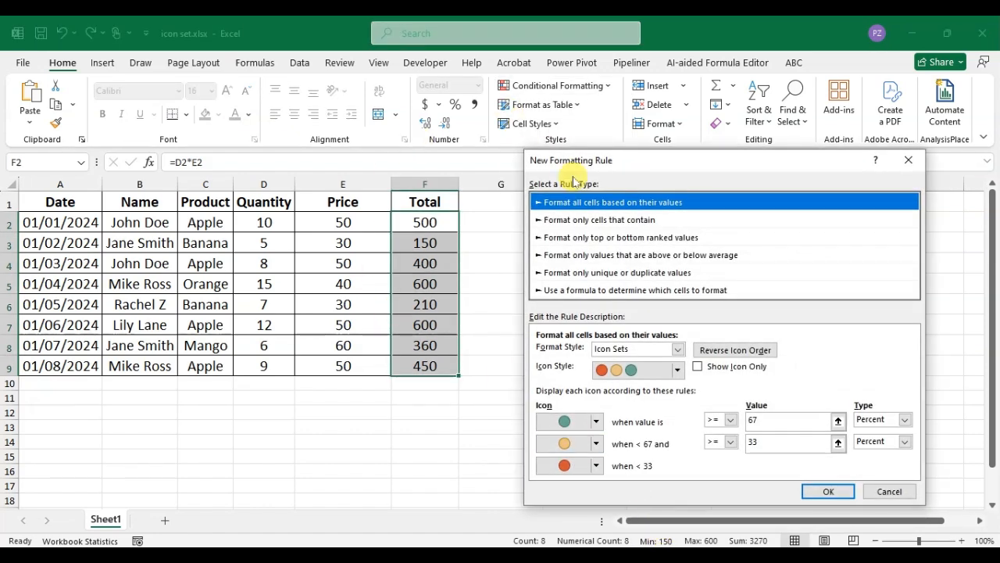
left_click_drag(591, 172, 574, 90)
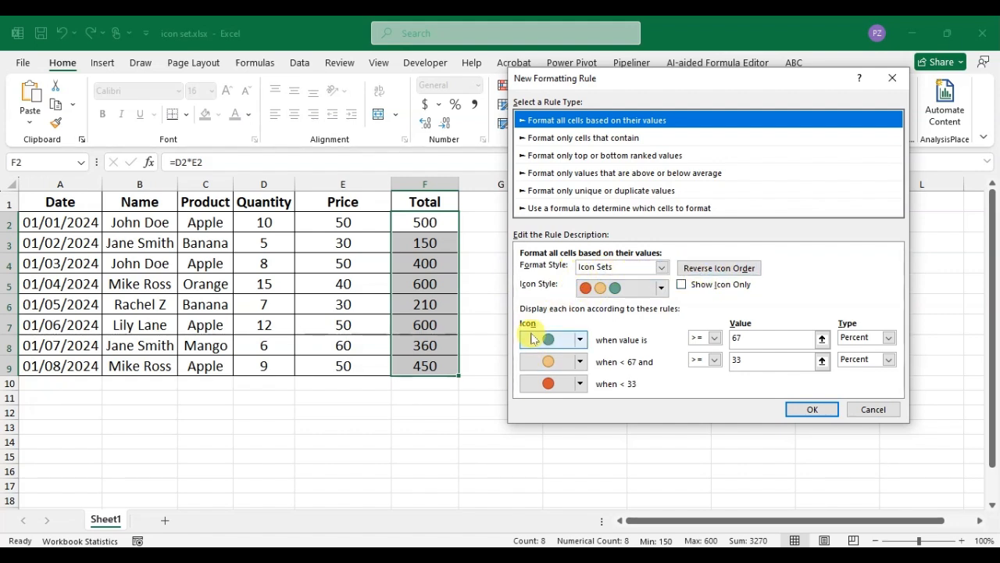
Choose the three-shape icon style with red diamond, yellow triangle and green circle, keeping the original icon order
left_click(706, 269)
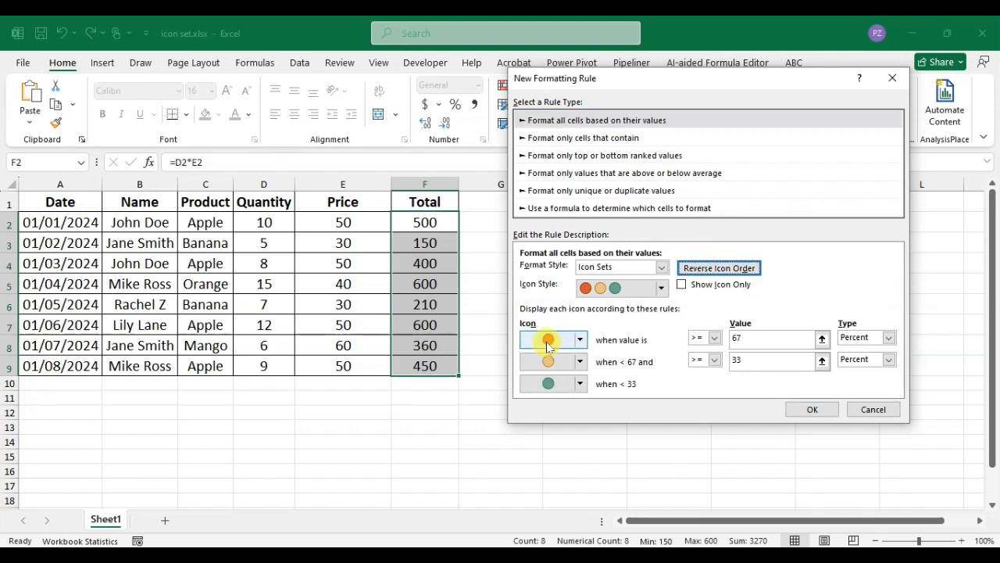
left_click(712, 268)
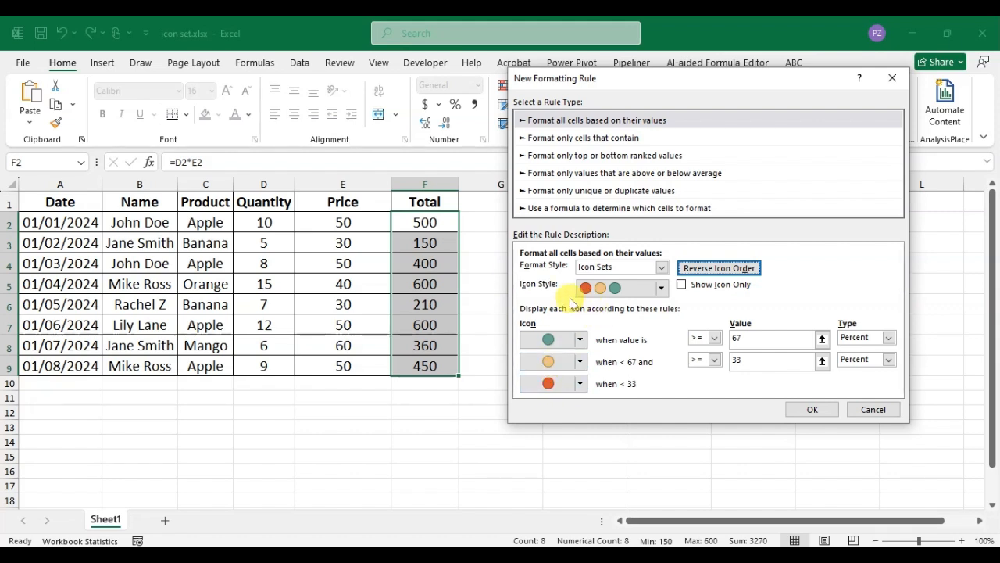
left_click(661, 291)
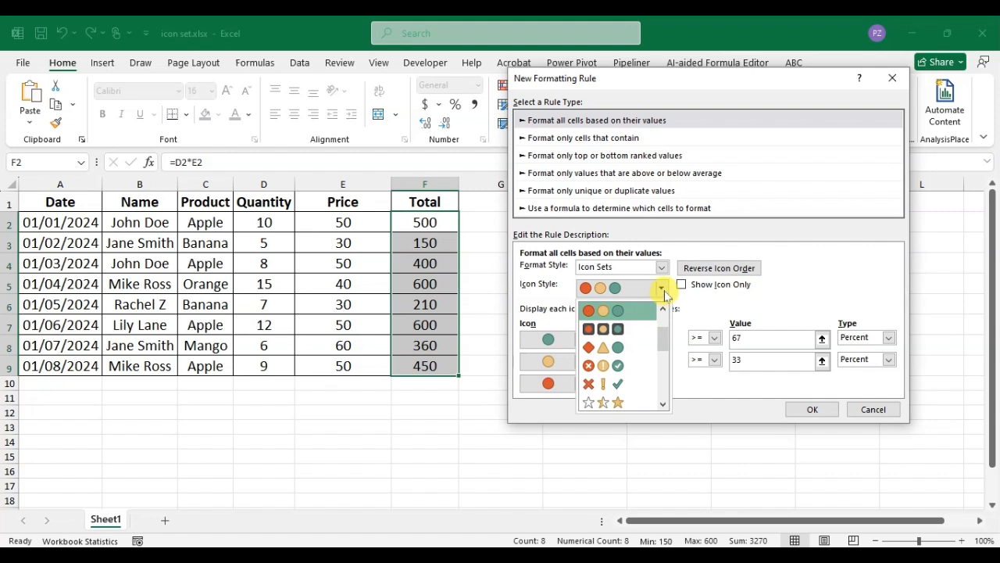
scroll(625, 352, "down", 4)
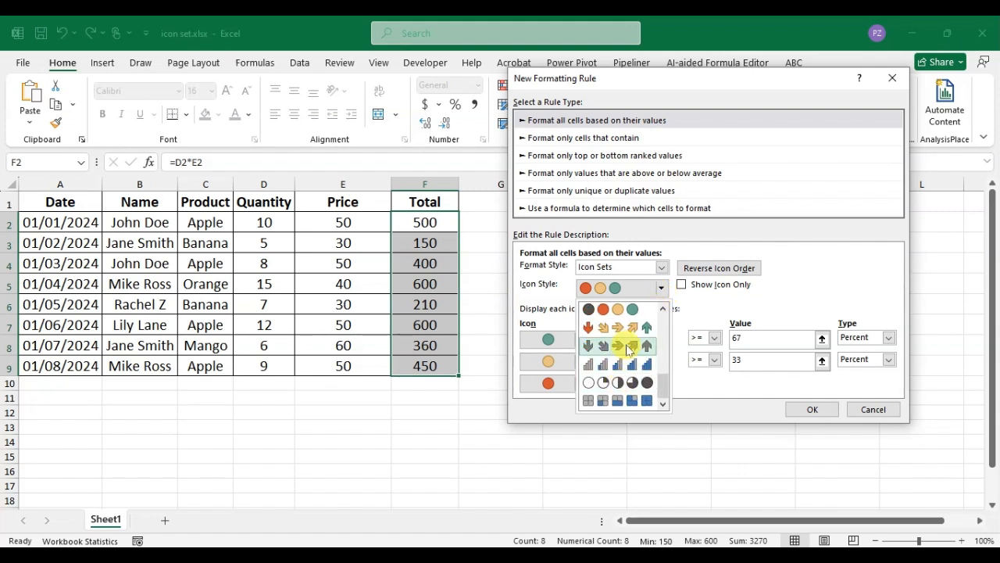
scroll(630, 349, "up", 2)
scroll(630, 351, "up", 2)
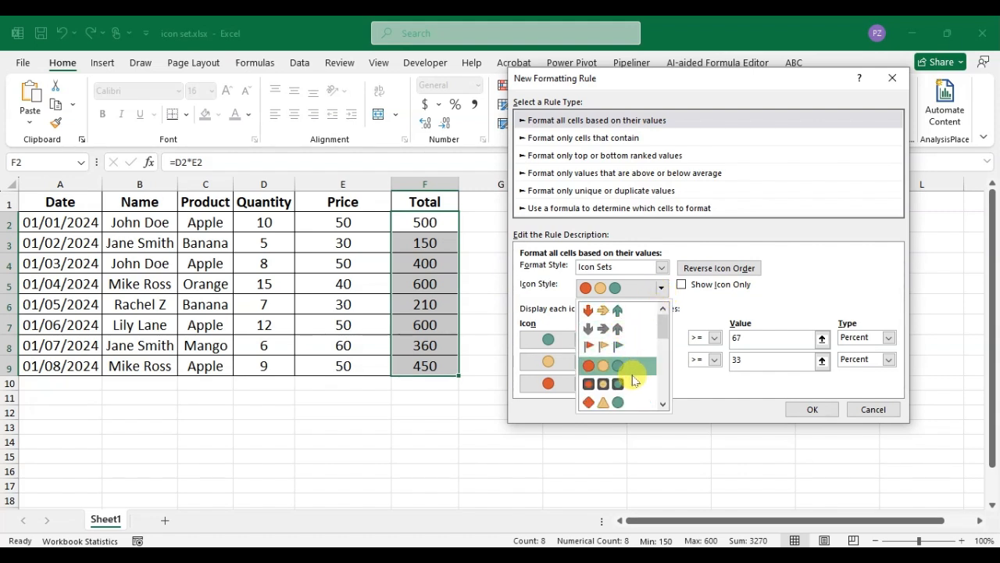
scroll(633, 379, "down", 1)
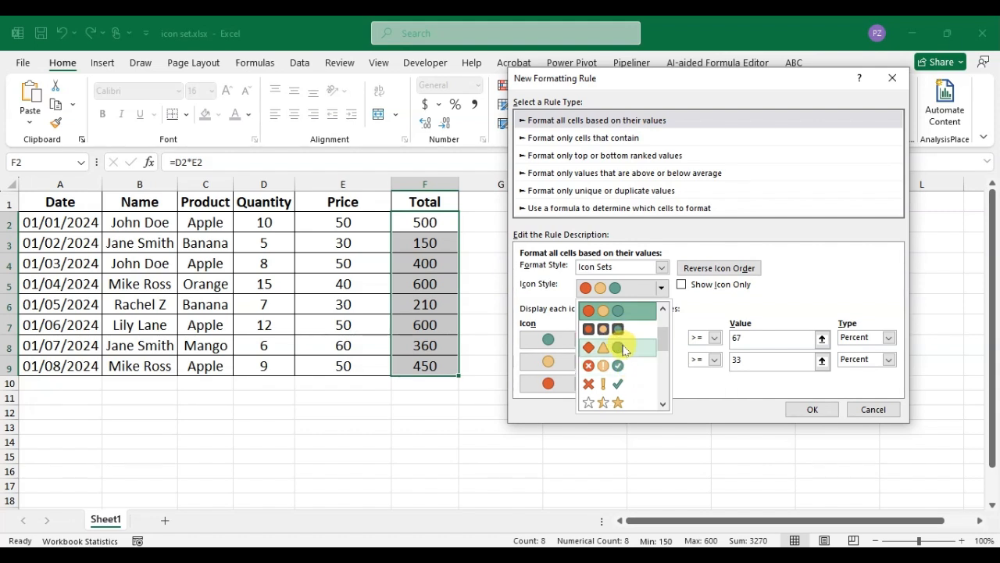
left_click(624, 348)
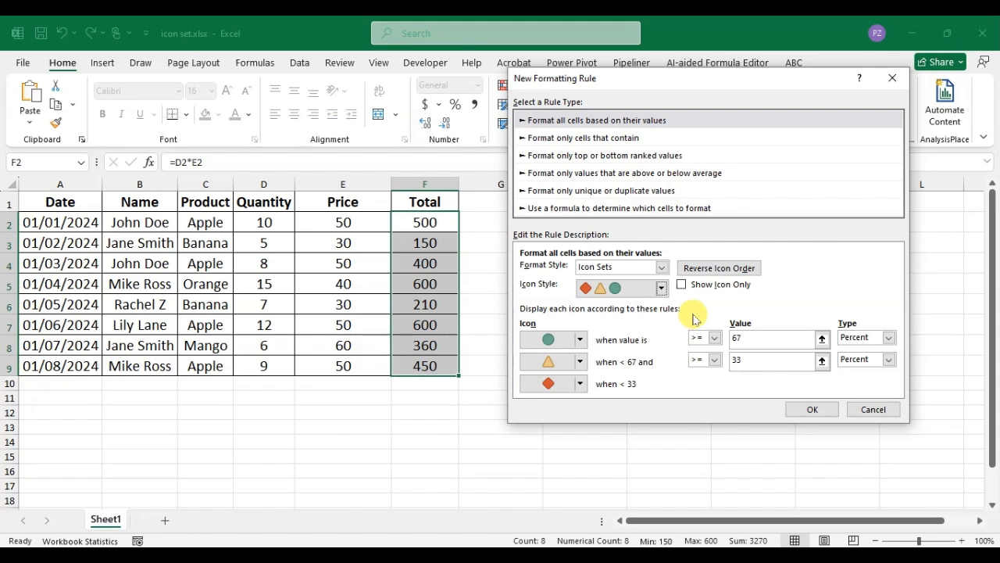
Make the first condition show the rimmed yellow traffic light for values >= 200, using the Number type
left_click(580, 341)
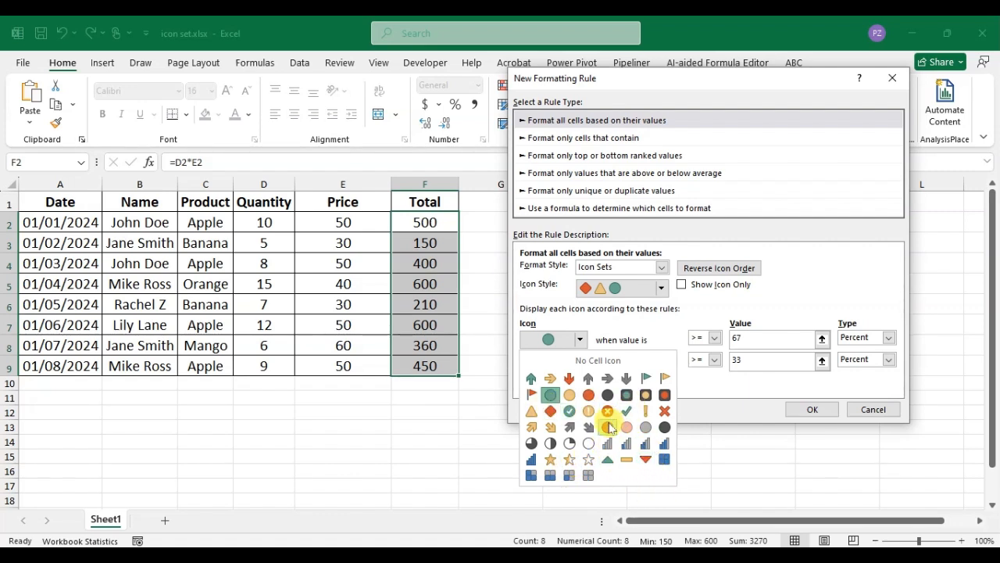
left_click(645, 395)
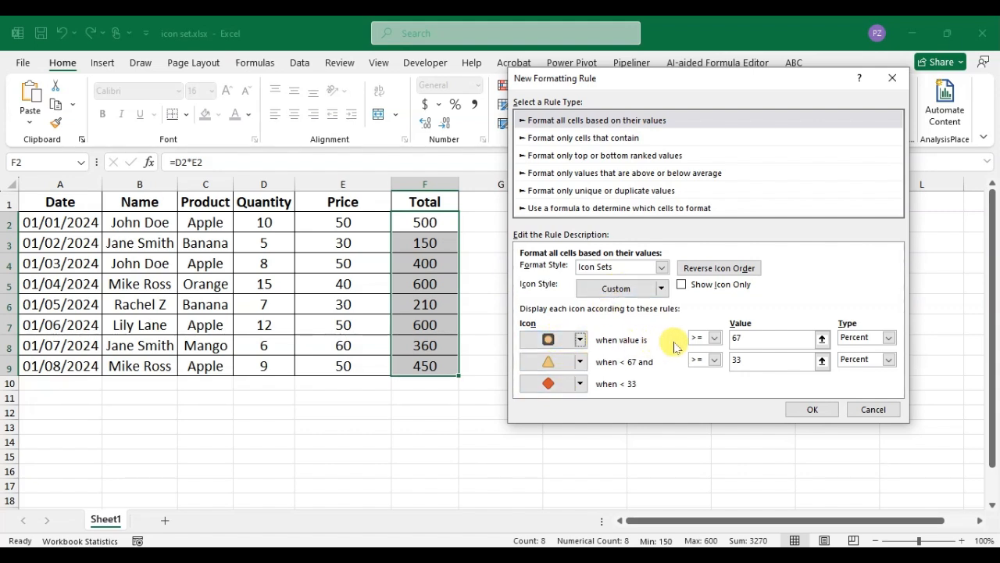
left_click(741, 339)
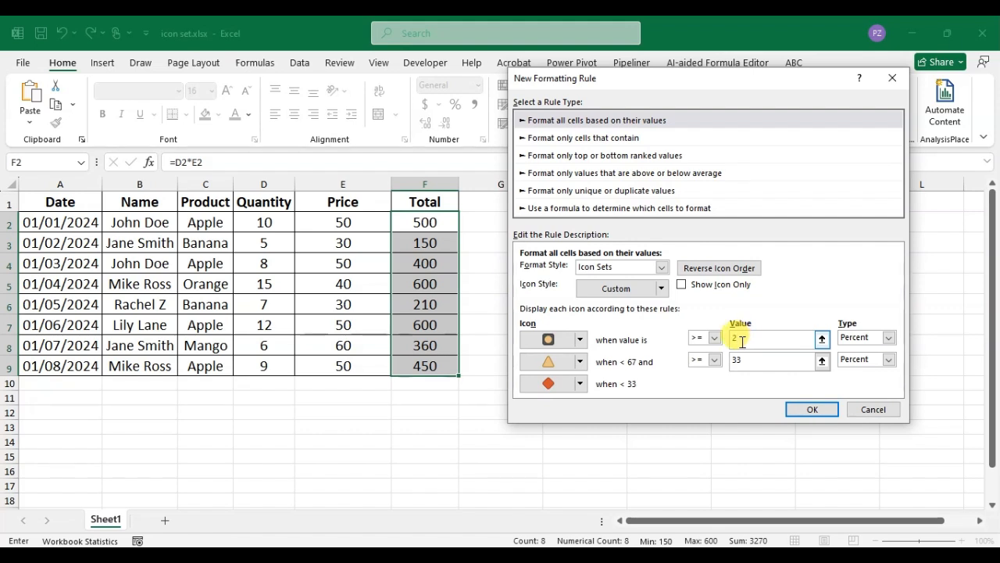
type("00")
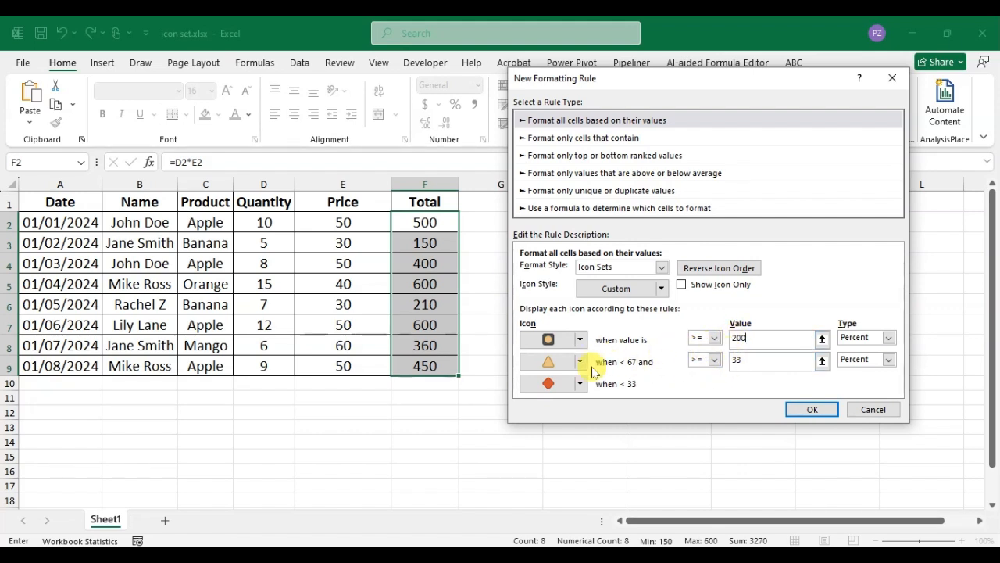
left_click(544, 340)
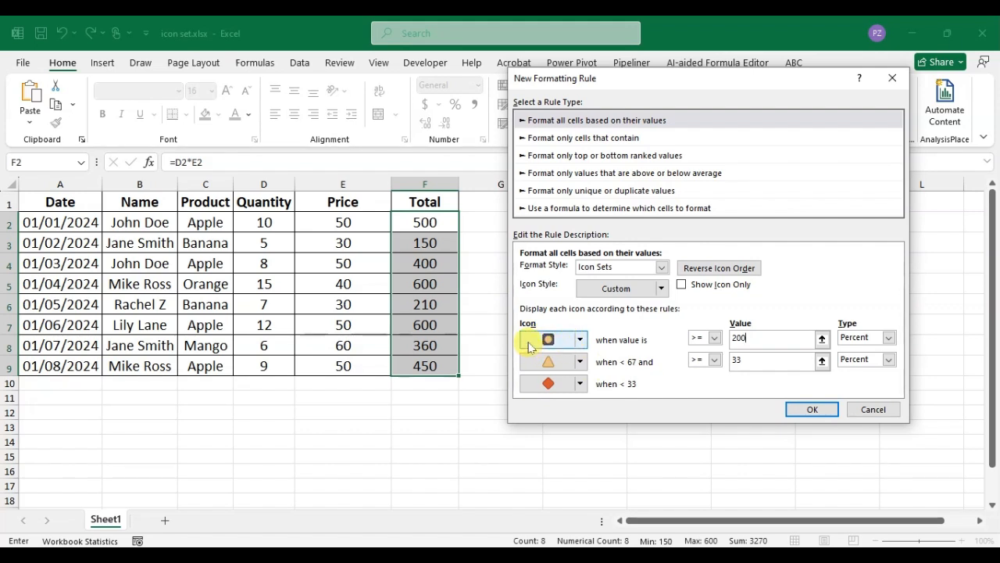
left_click(889, 338)
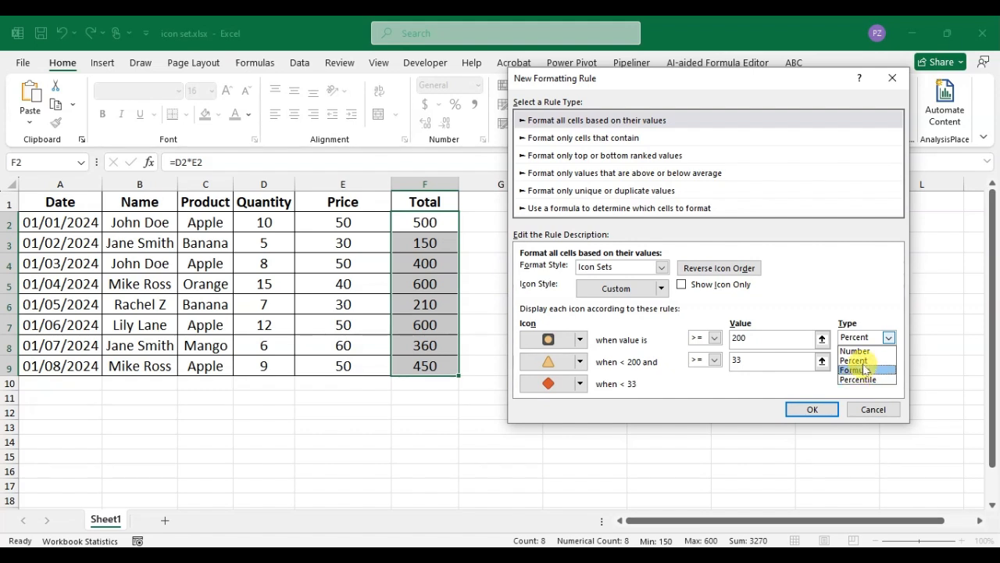
left_click(856, 351)
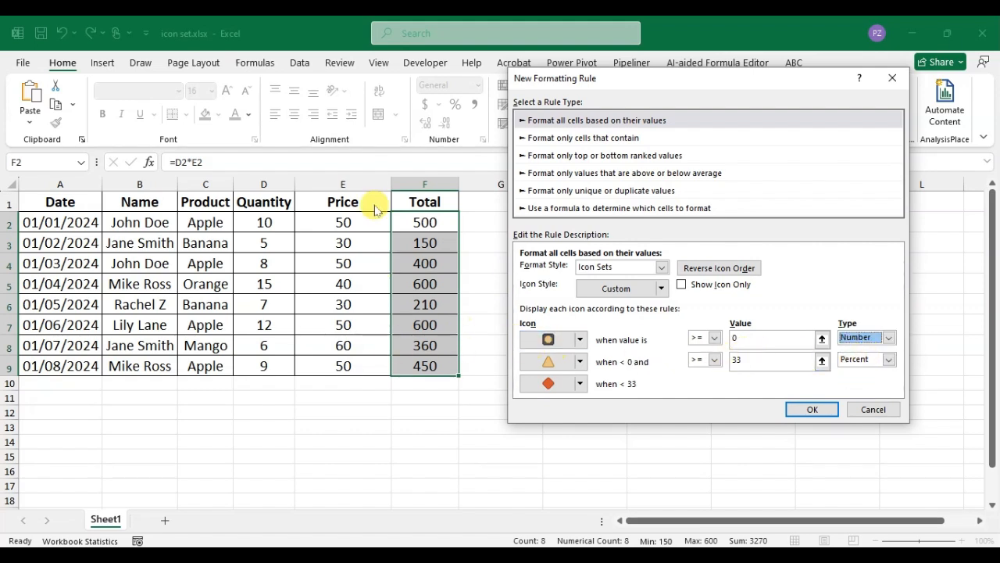
left_click(772, 338)
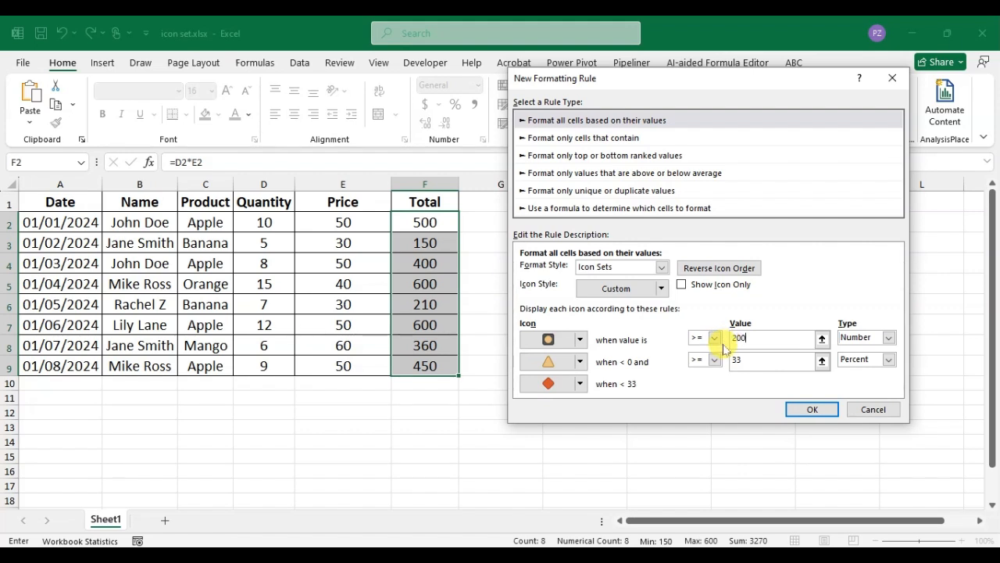
type("200")
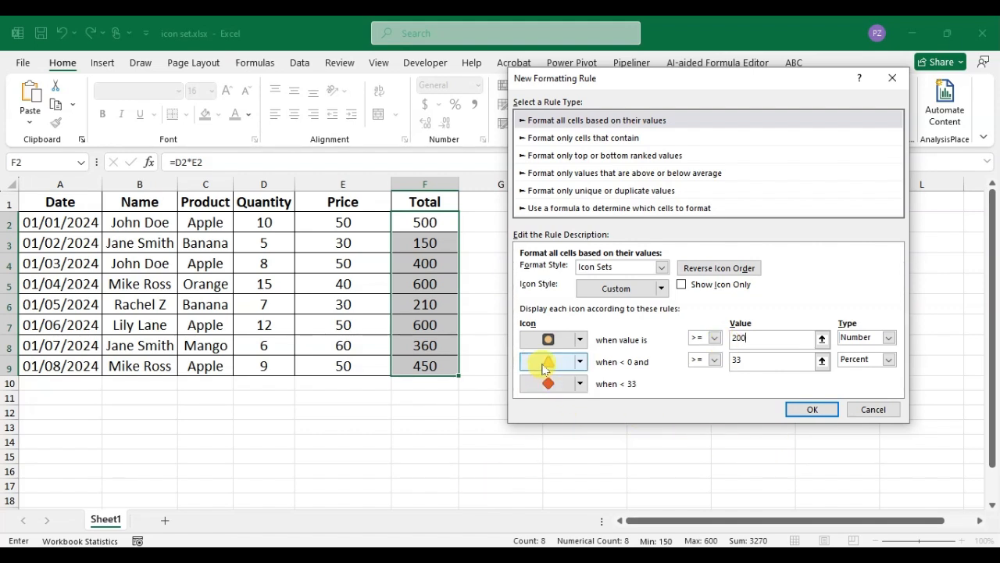
Set the yellow triangle's threshold to >= 100 with the Number type, keeping its icon, and apply the rule
left_click(581, 363)
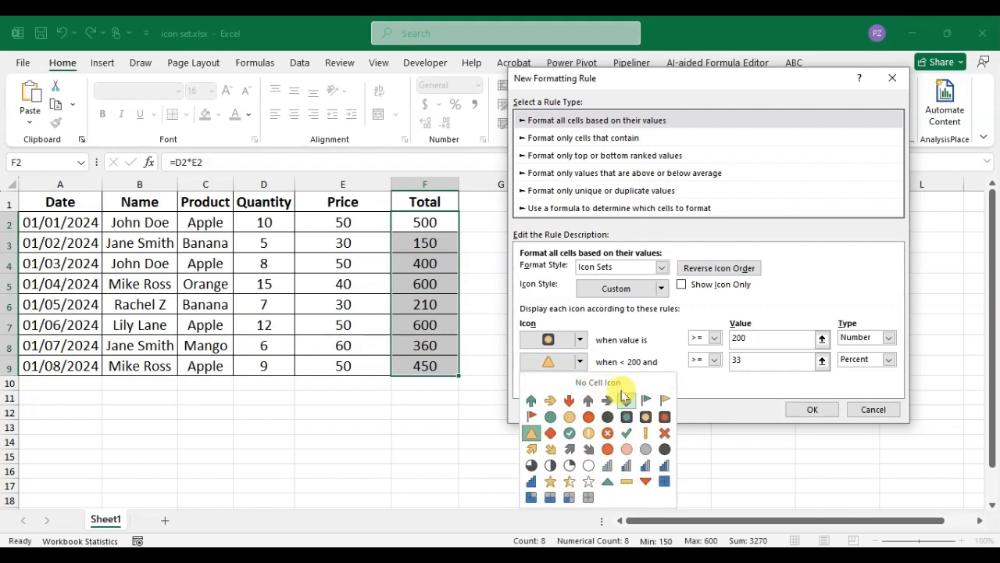
left_click(584, 366)
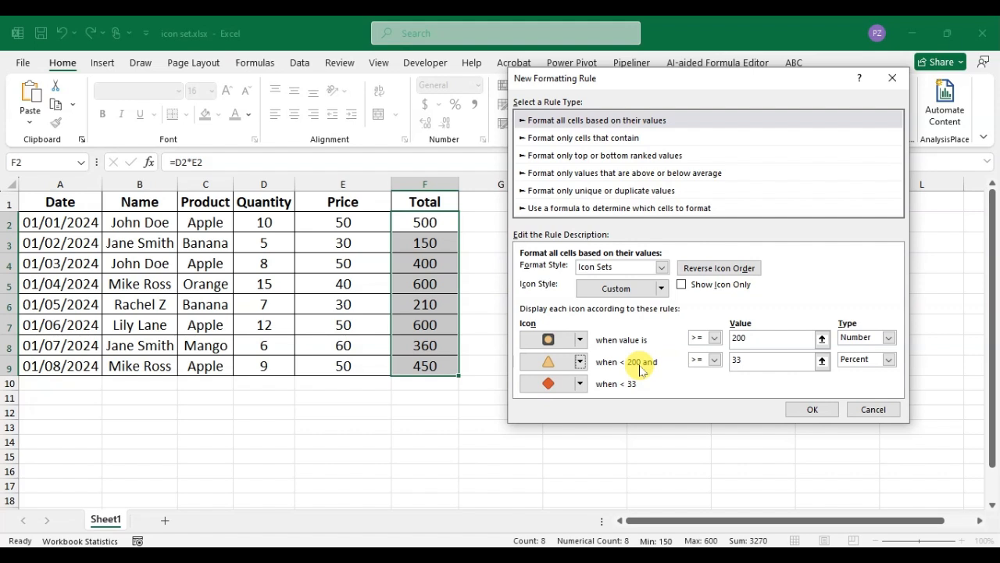
left_click(757, 364)
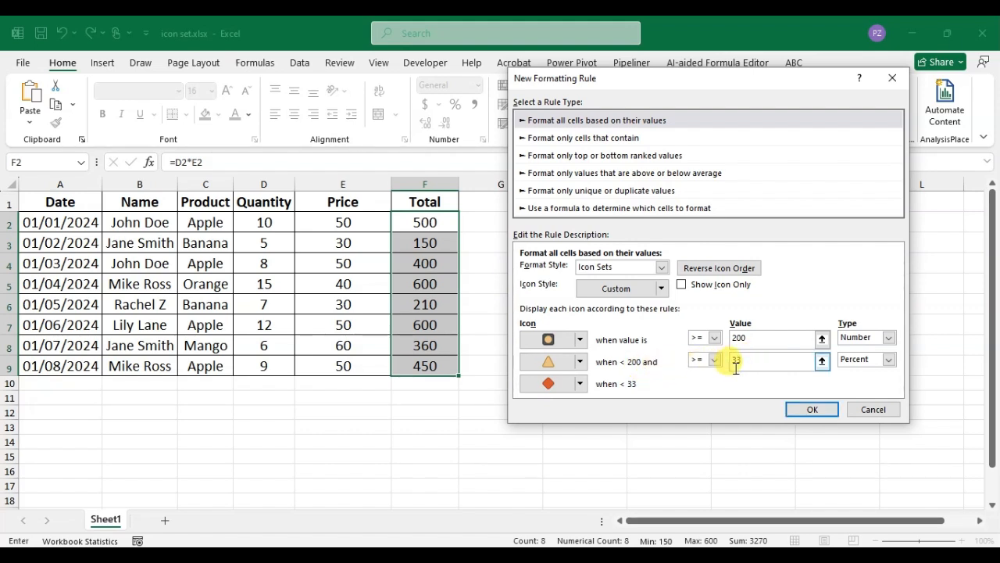
left_click(887, 359)
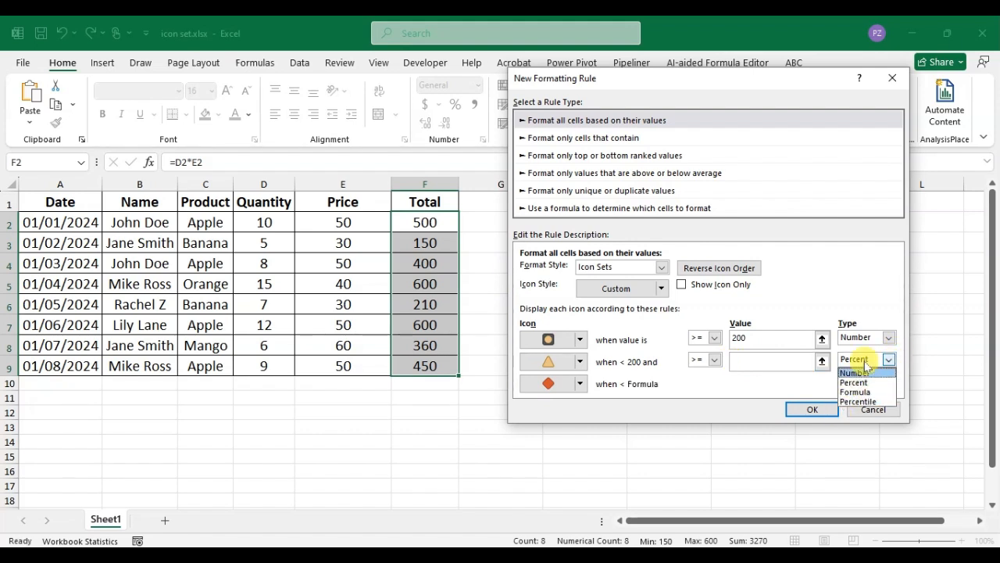
left_click(854, 373)
left_click(769, 364)
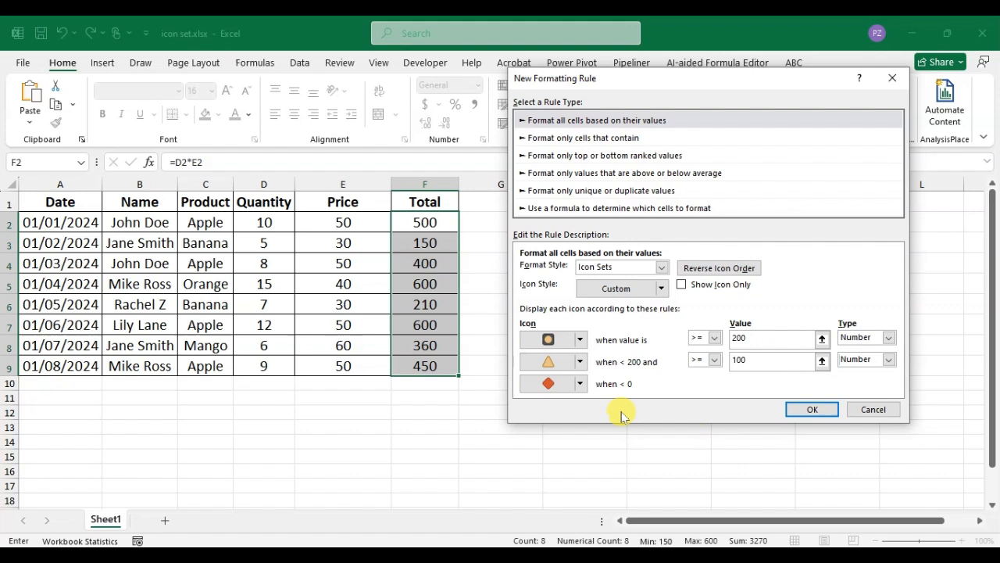
key("Tab")
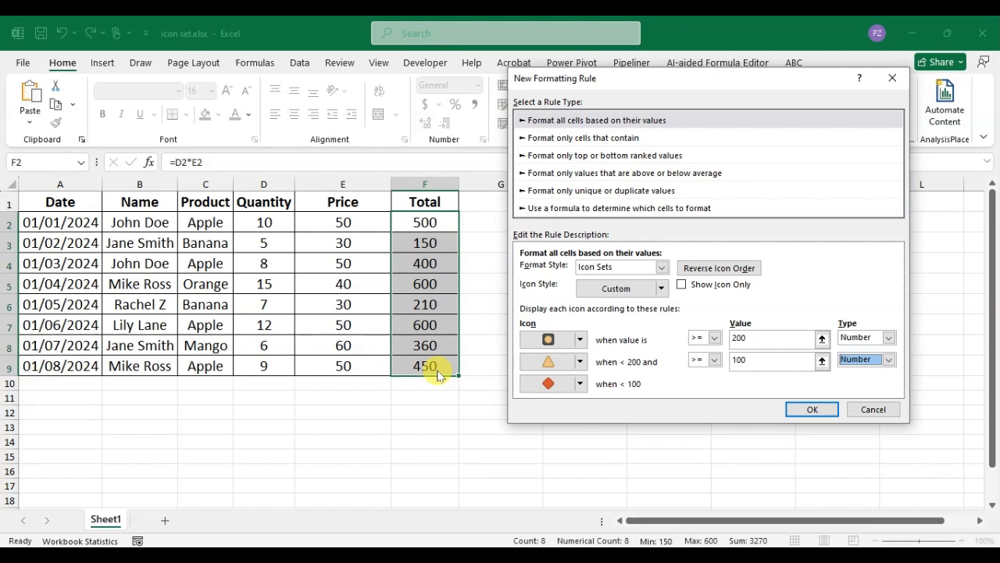
left_click(809, 411)
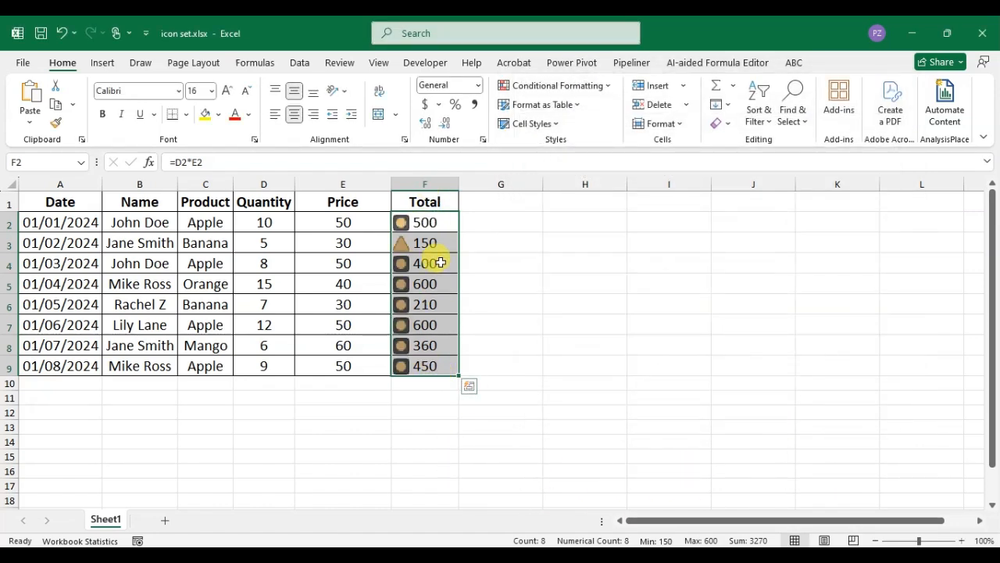
Replace the total in cell F8 with 90 to test the icon rule's lowest range
left_click(439, 263)
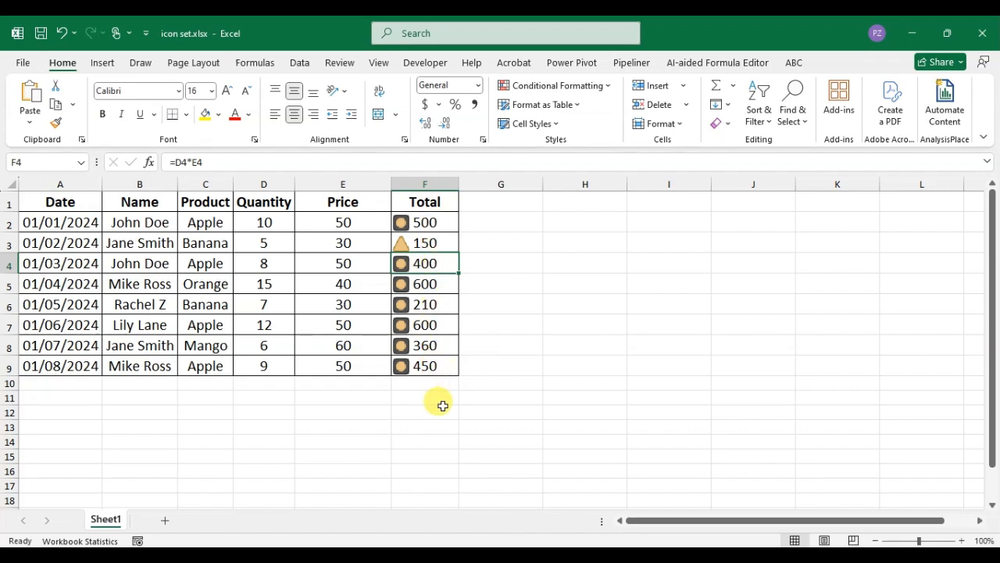
left_click(439, 341)
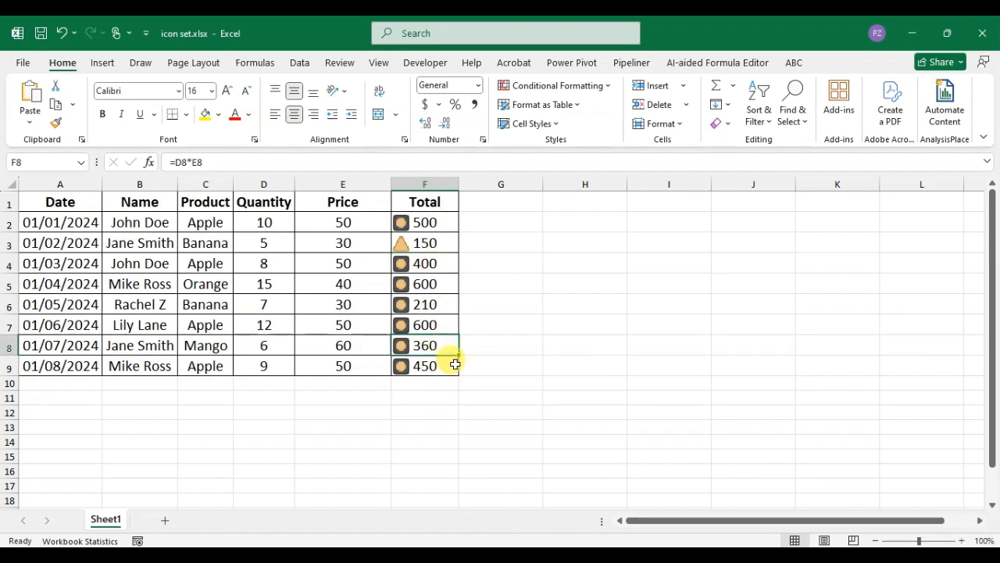
type("9")
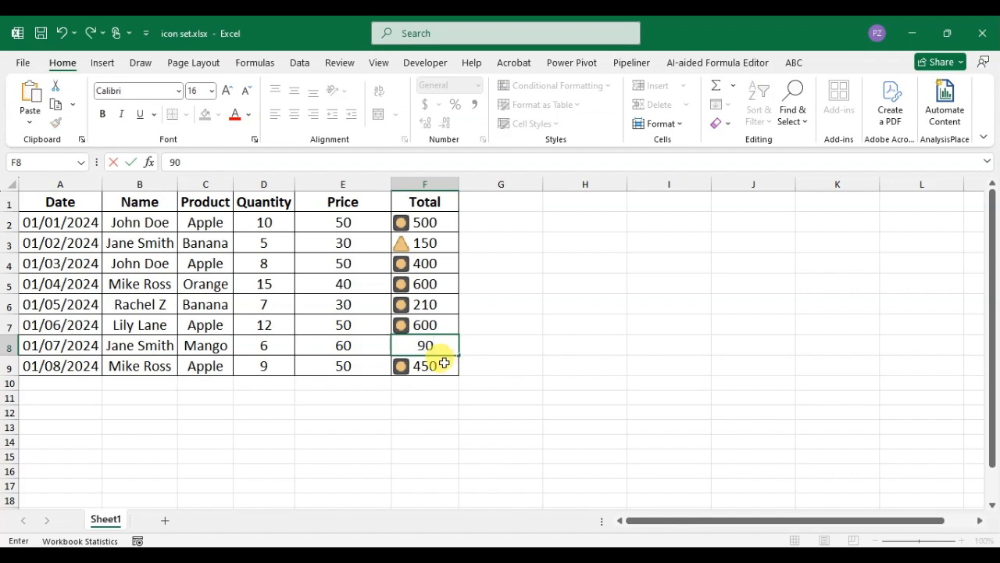
type("0")
key("Return")
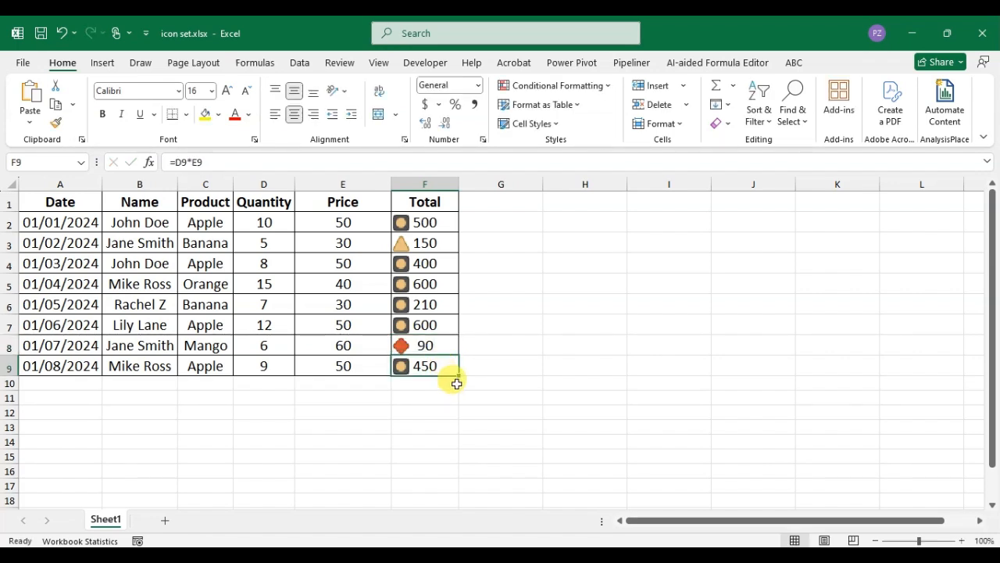